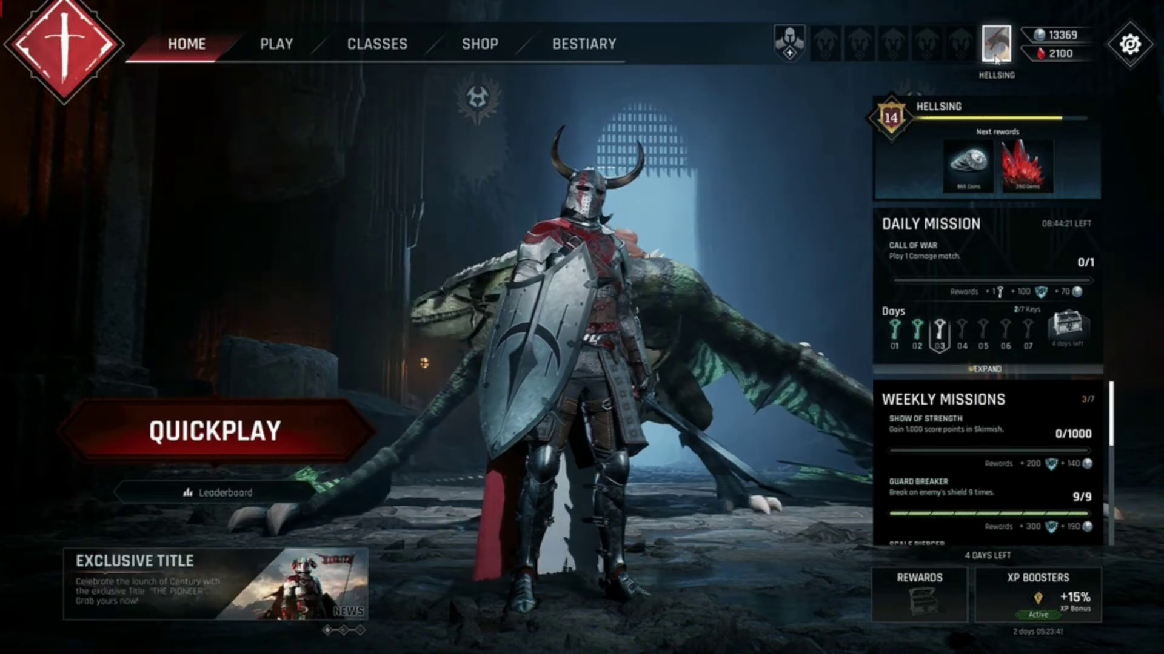
# - Open the HELLSING profile page from the top-right avatar to view level and season stats
pyautogui.click(996, 46)
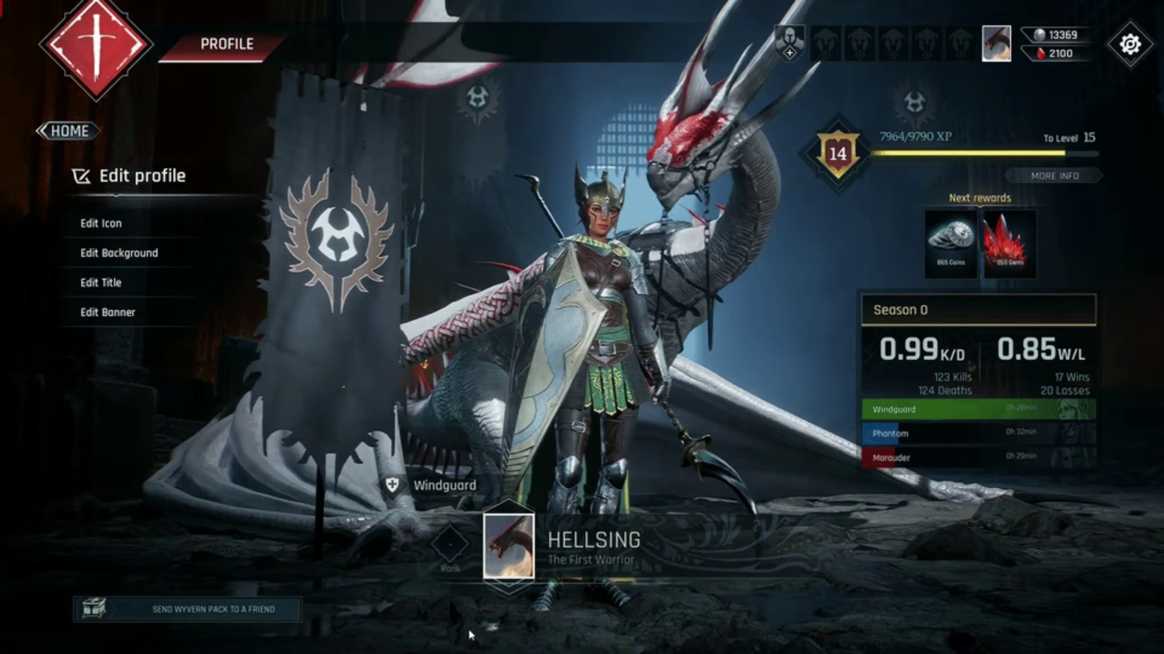
# - Switch to Discord's Phantom DM showing the Behemoth, Leviathan and Wyvern role grants
pyautogui.hotkey('alt', 'Tab')
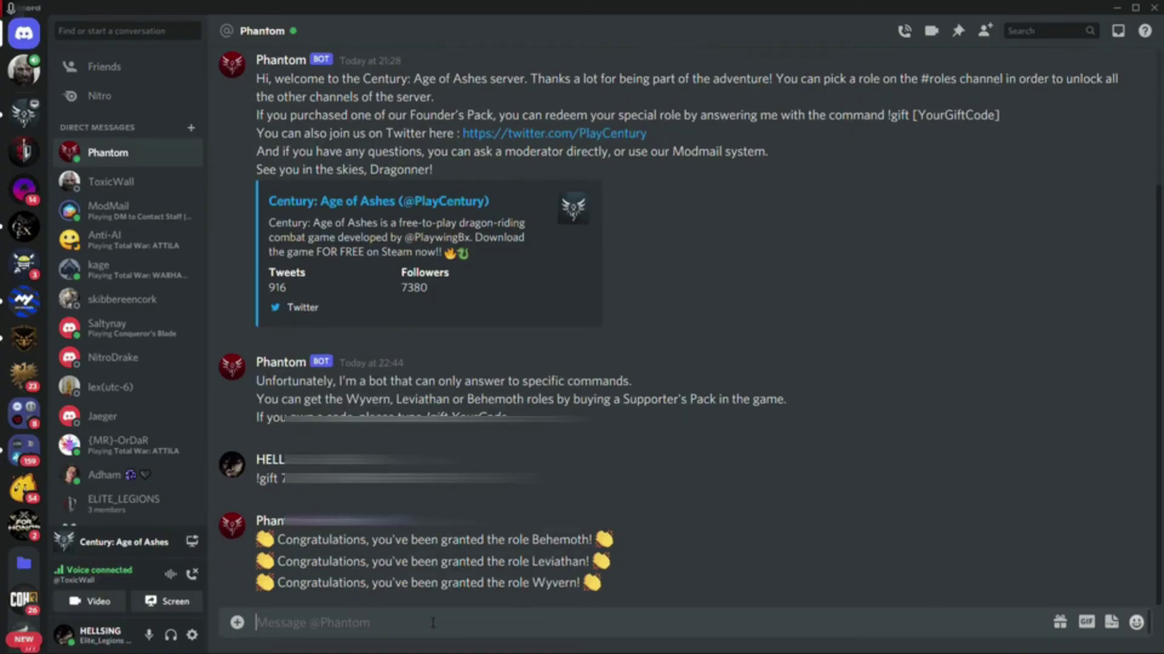